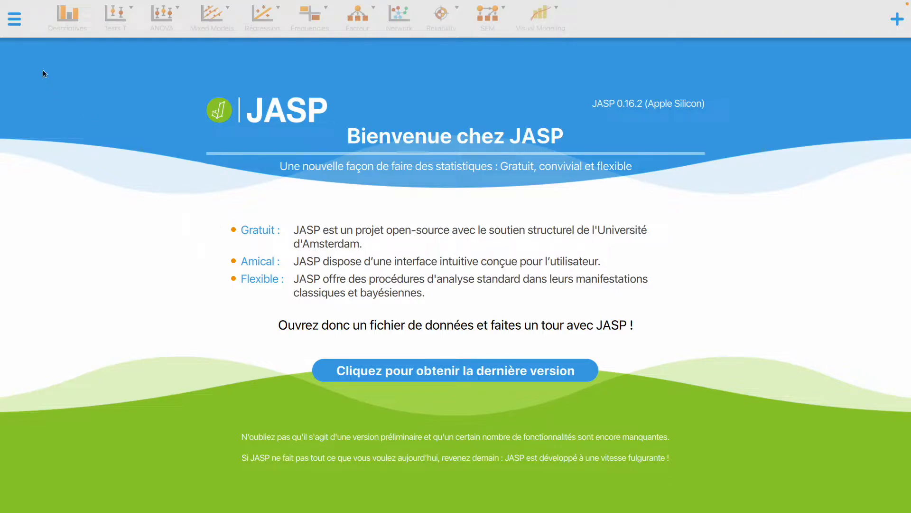
Open the data file Exploring data.csv from the osfstorage-archive folder on the computer
click(18, 29)
click(152, 65)
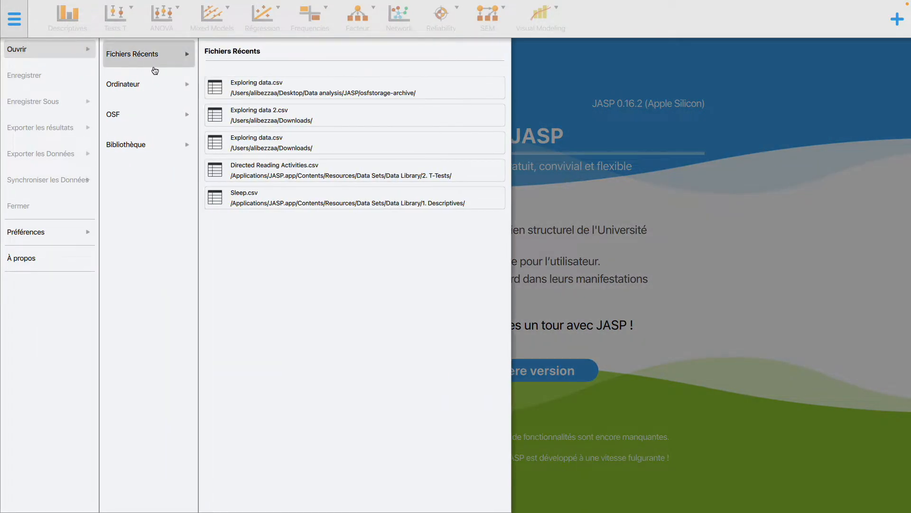
click(160, 86)
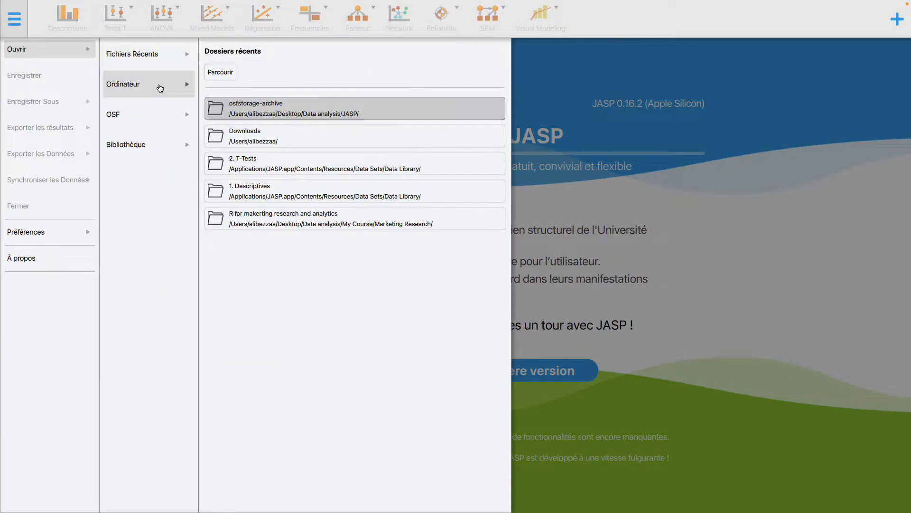
click(266, 111)
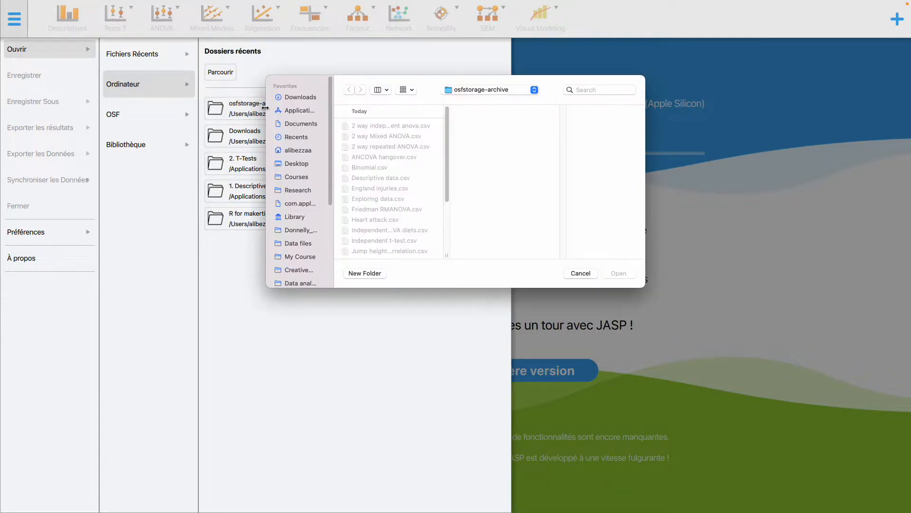
click(389, 199)
click(619, 273)
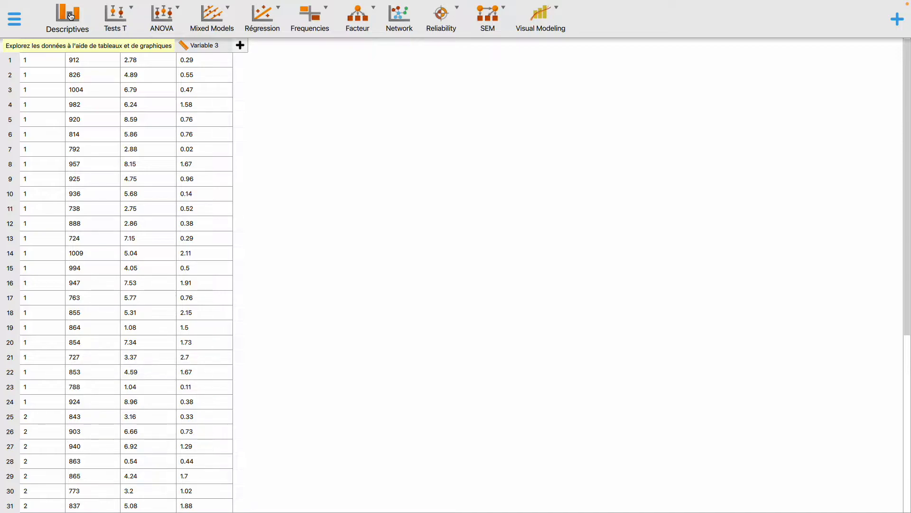
Create a descriptive statistics analysis and add Variable 1 to its Variables list
click(70, 17)
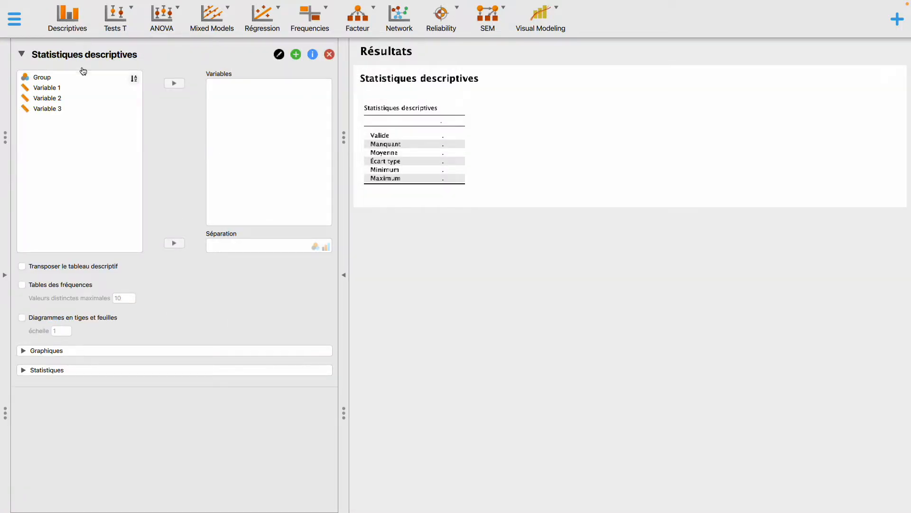
click(72, 88)
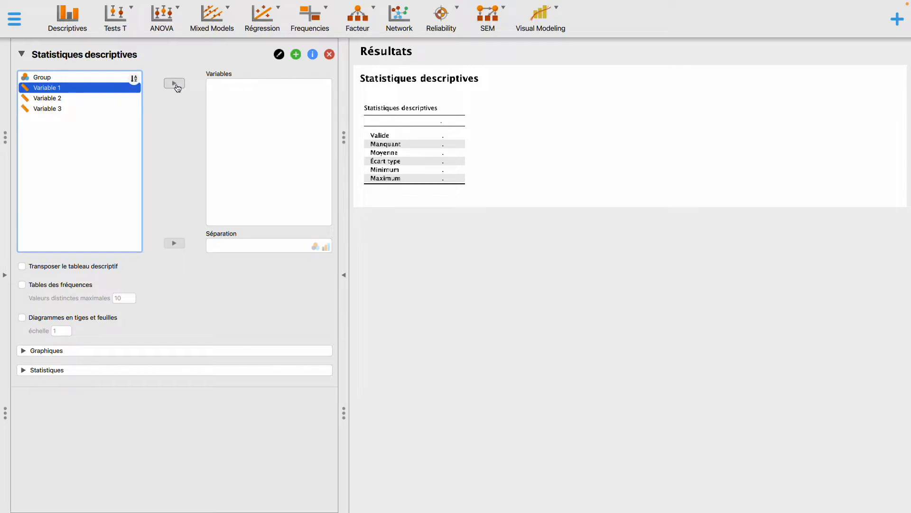
click(175, 84)
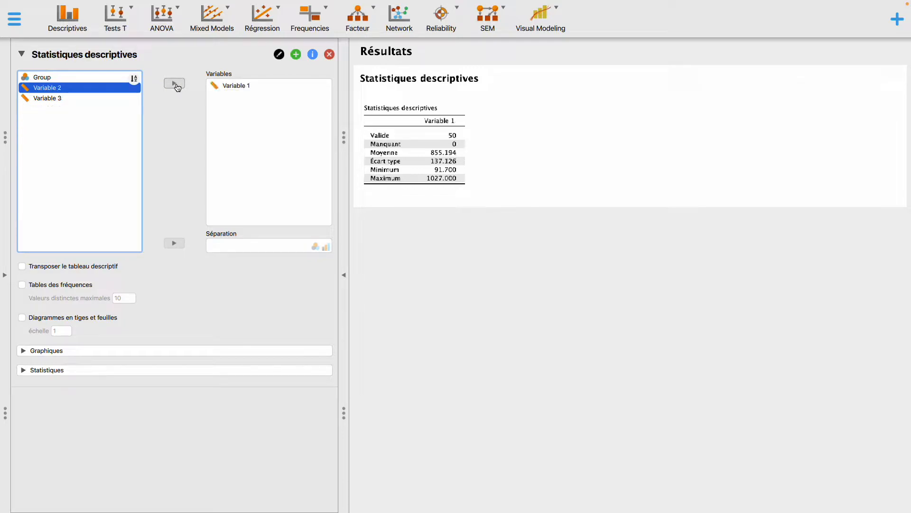
Add a box plot (Boîtes à moustaches) for Variable 1 and turn on its outlier labels (Étiquettes aberrantes)
click(24, 350)
scroll(60, 313, down, 10)
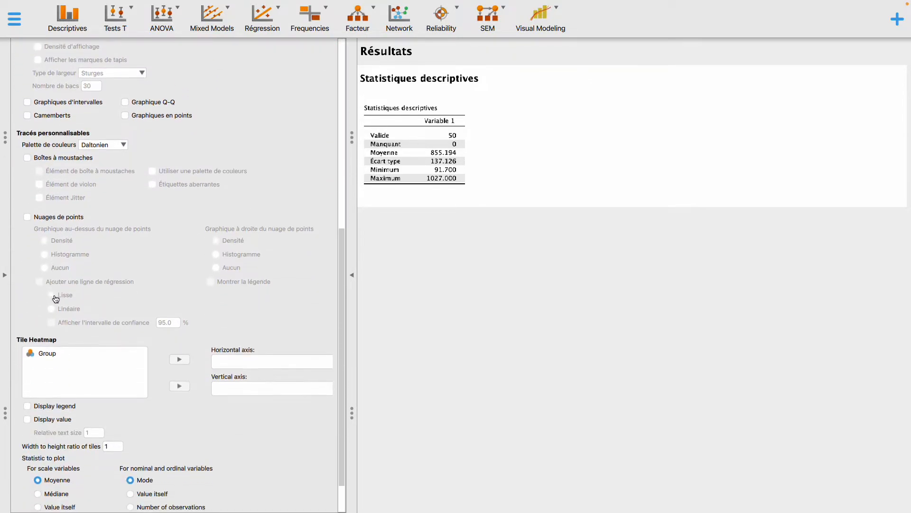
scroll(56, 299, up, 3)
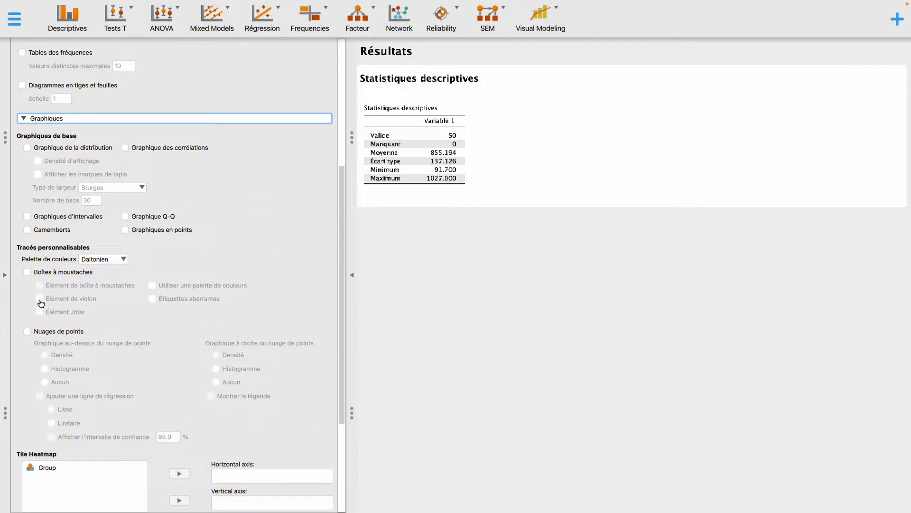
click(58, 273)
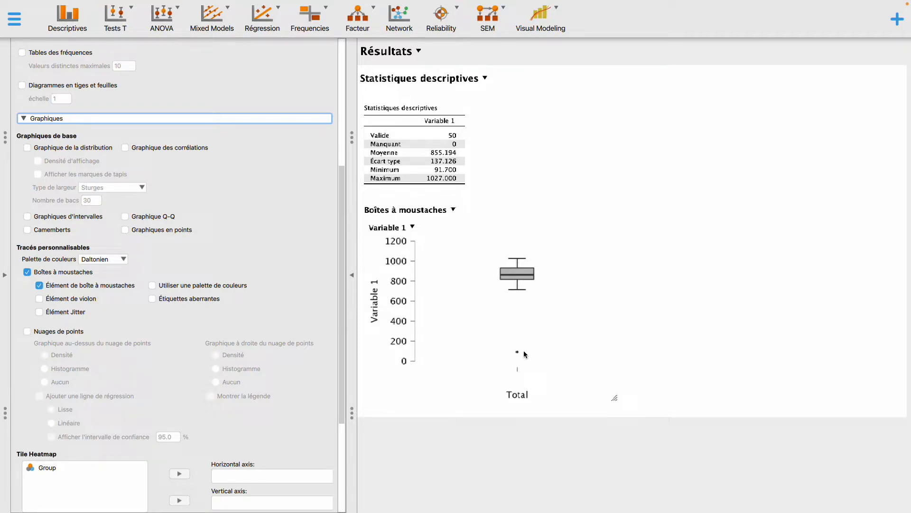
click(152, 299)
Find the Variable 1 value in row 38 of the data table and open the source data for editing in Excel
click(4, 281)
scroll(112, 297, down, 5)
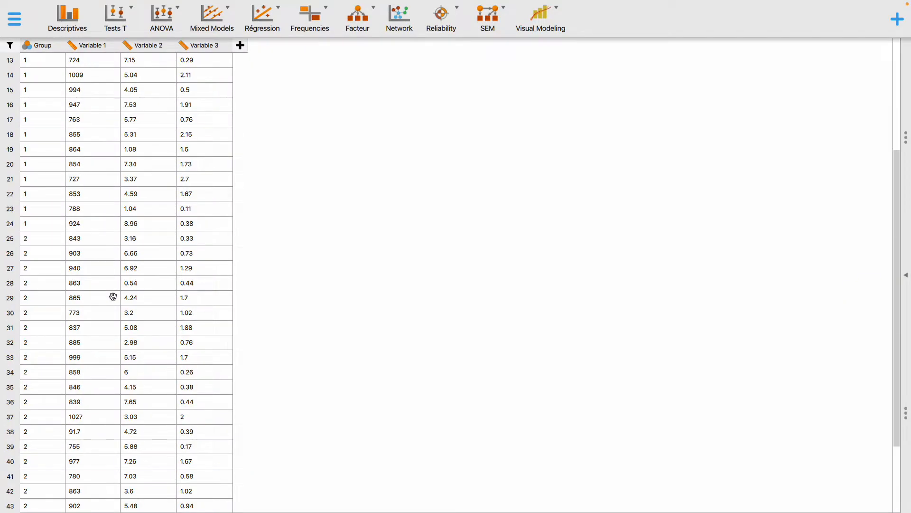
scroll(113, 296, down, 1)
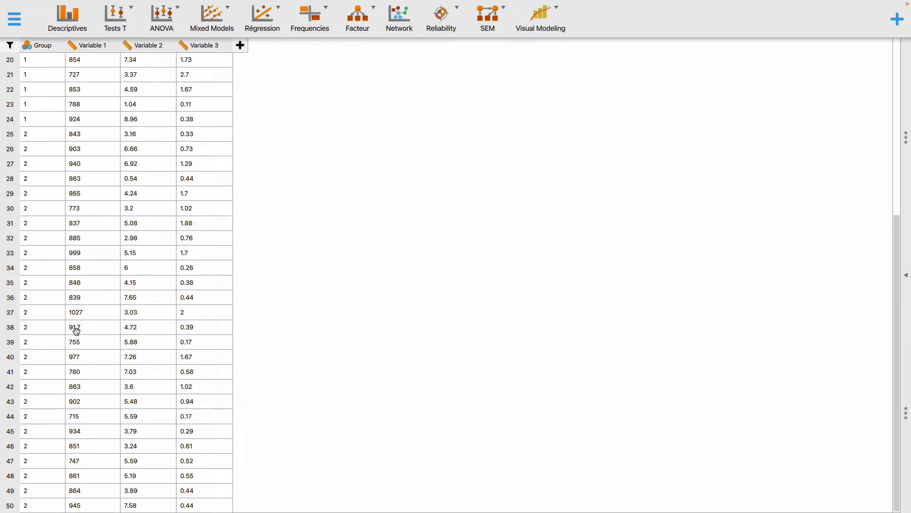
double_click(76, 331)
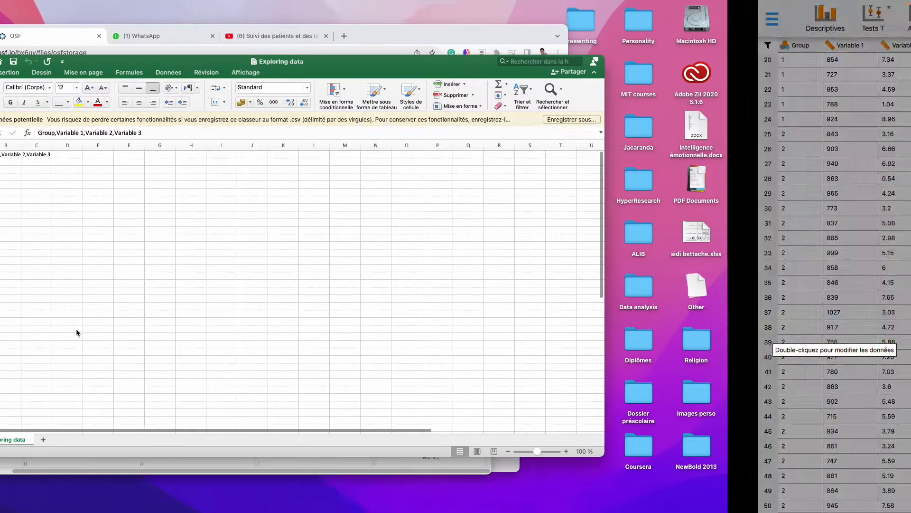
click(159, 61)
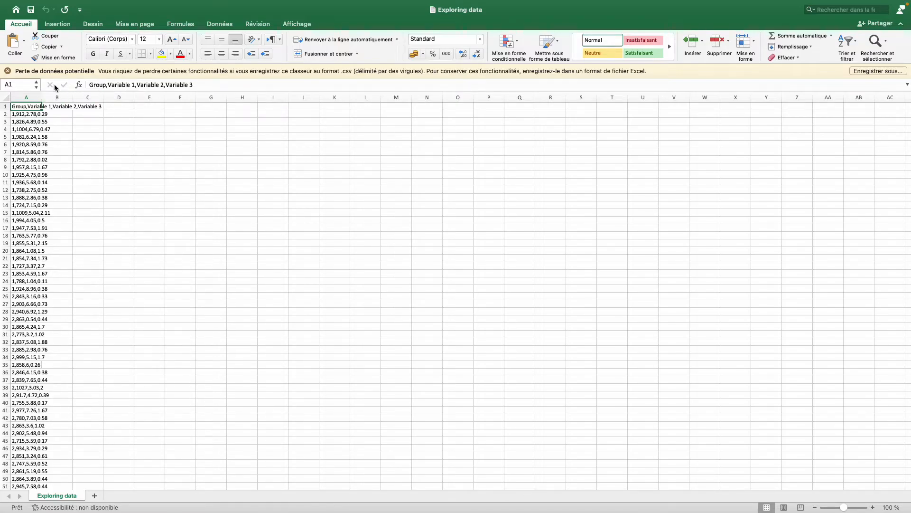
Create a blank workbook and try to import Exploring data.csv into it as a CSV file
mouse_move(30, 22)
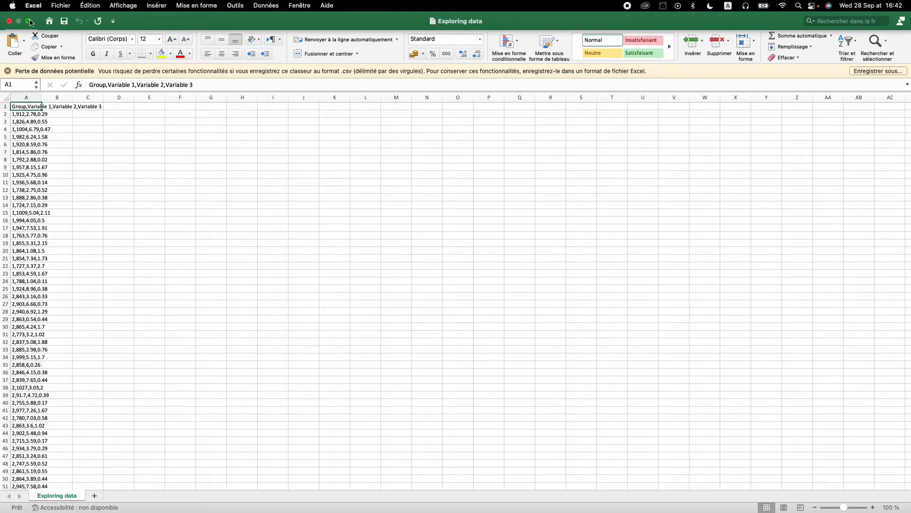
click(61, 6)
click(66, 20)
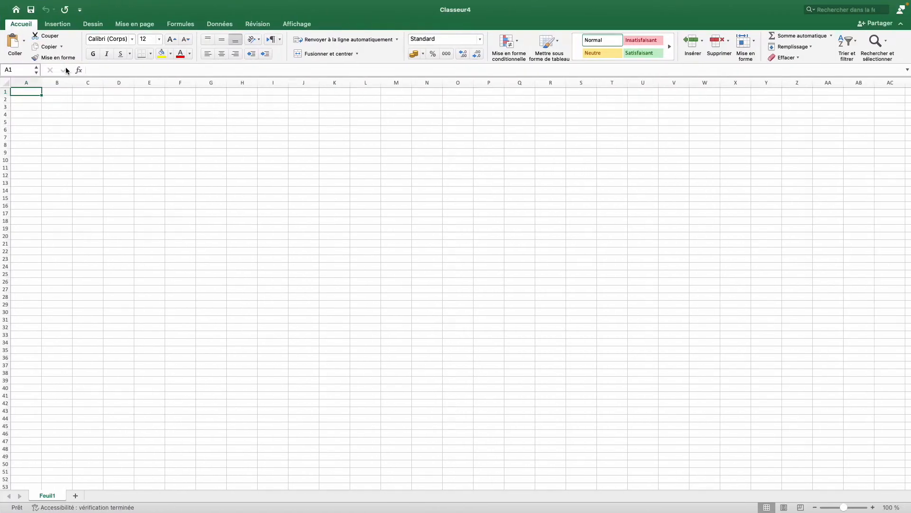
click(60, 5)
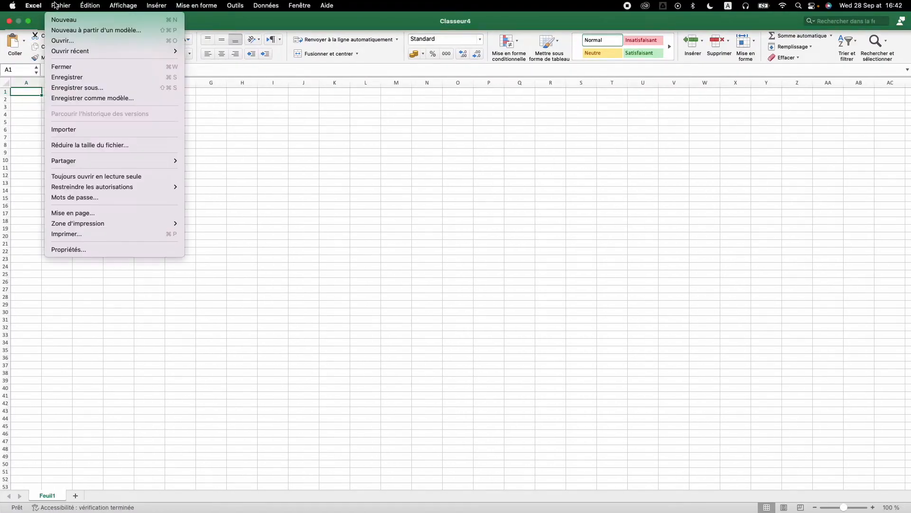
click(76, 129)
click(532, 217)
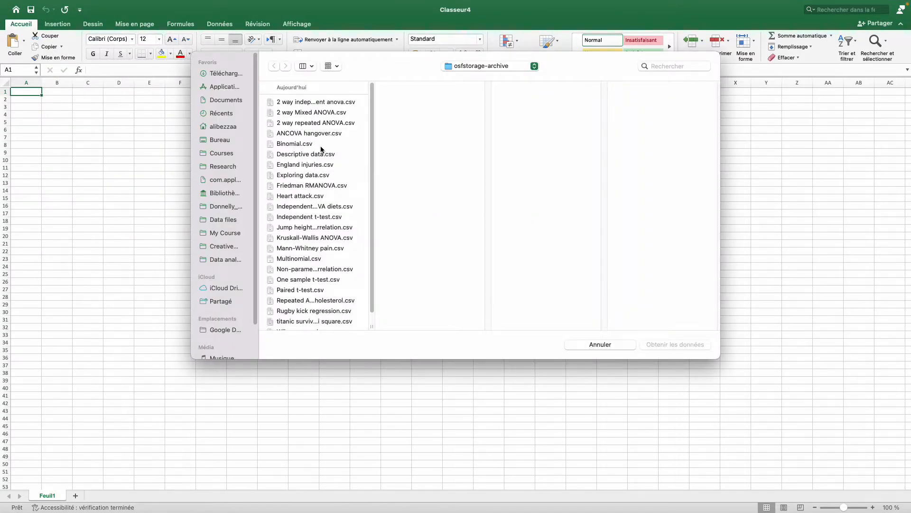
click(316, 175)
click(669, 344)
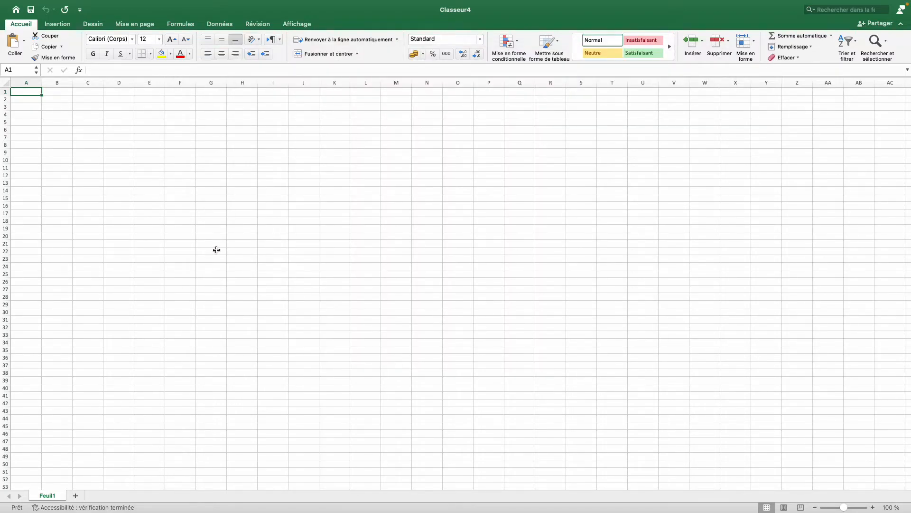
Try the CSV import of Exploring data.csv into the blank workbook a second time
click(62, 6)
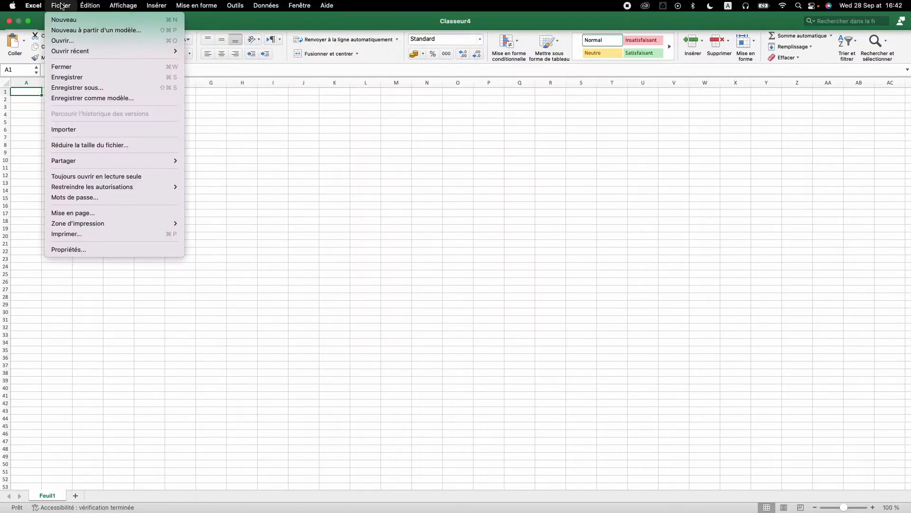
click(83, 130)
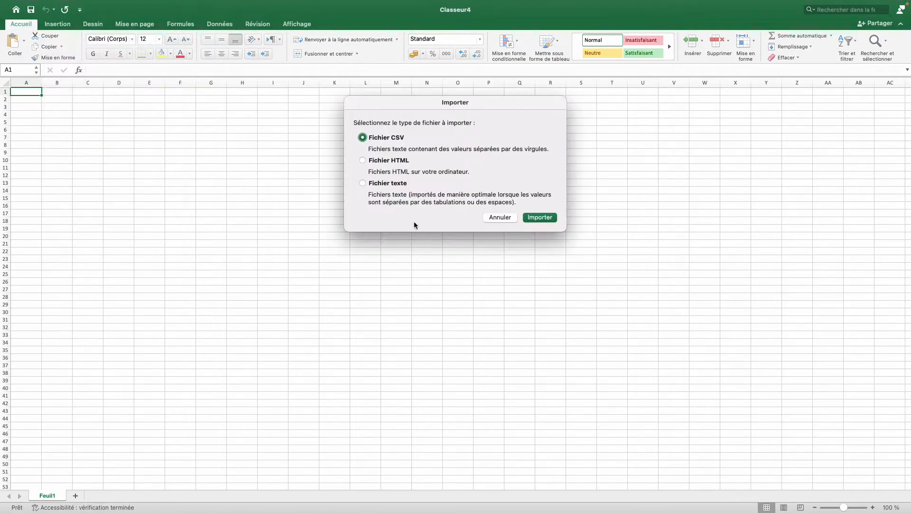
click(534, 218)
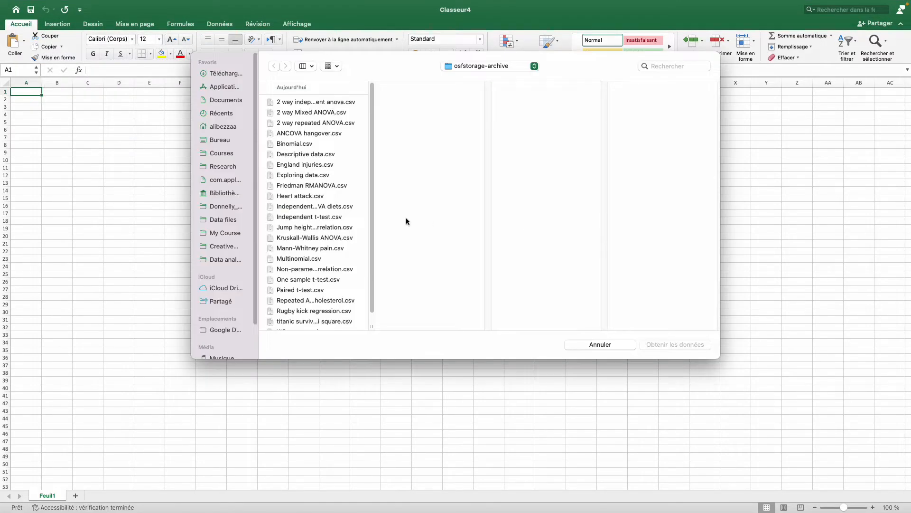
click(310, 177)
click(661, 345)
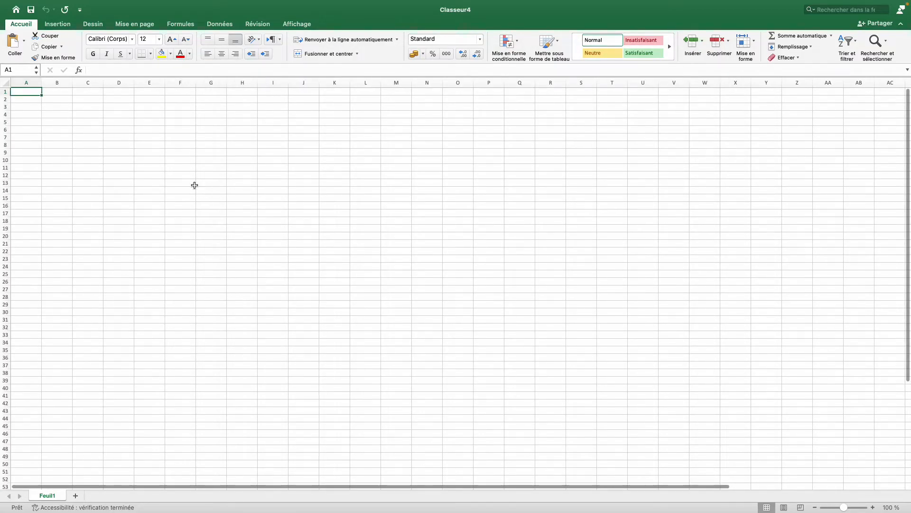
Close the blank workbook and the open Exploring data workbook
mouse_move(7, 2)
click(8, 21)
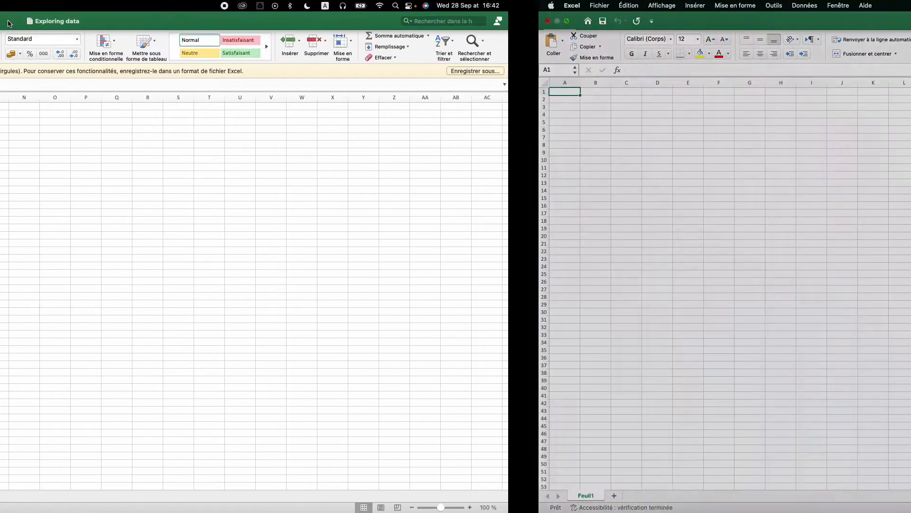
mouse_move(59, 1)
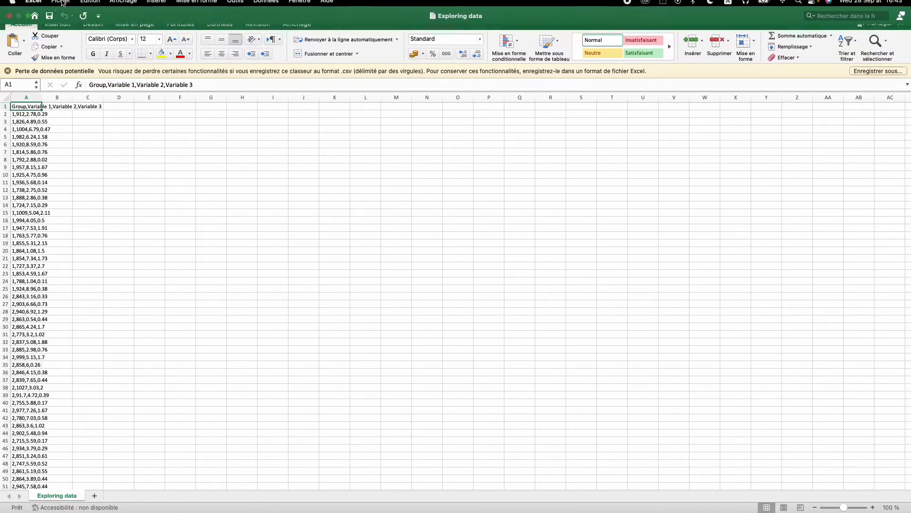
click(9, 21)
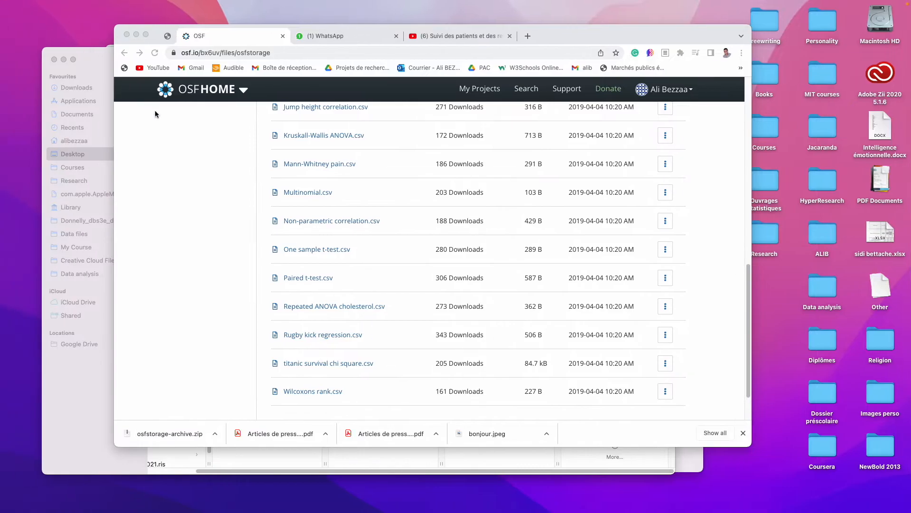
Launch Microsoft Excel again from the system search and bring up a blank workbook
key(super+space)
text(exc)
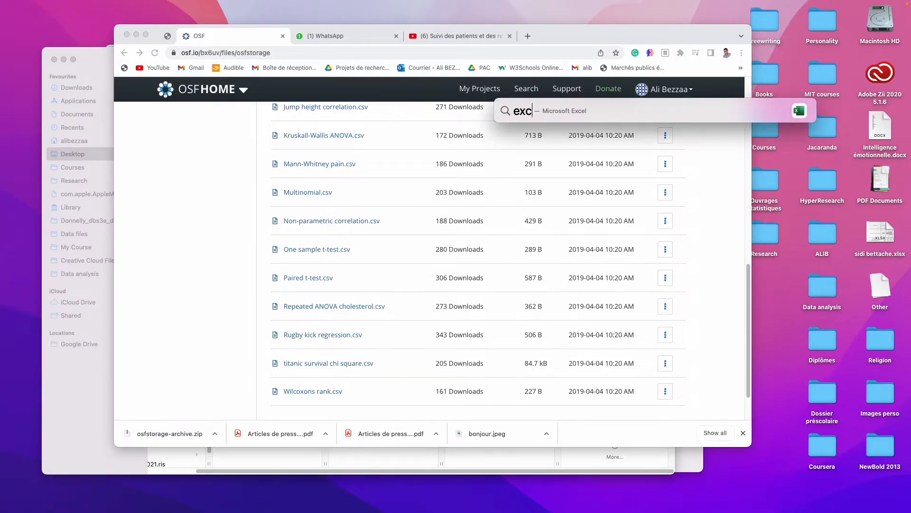
key(Return)
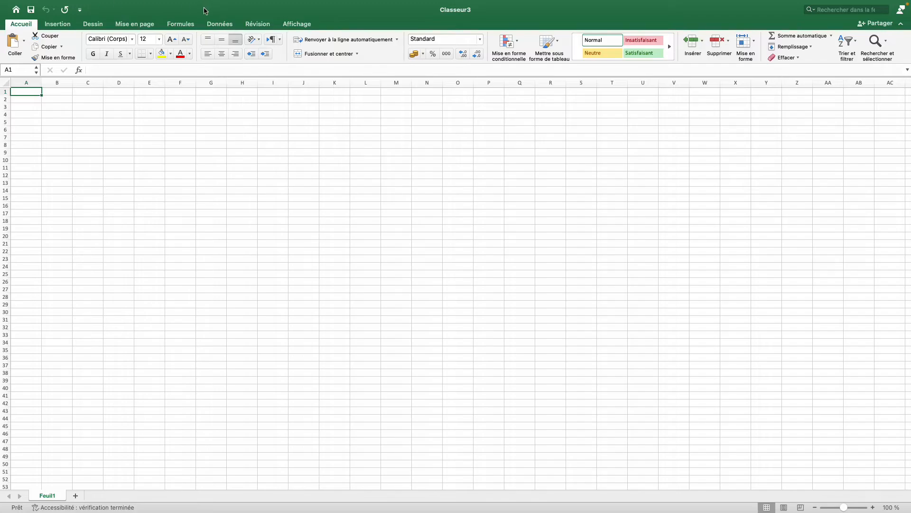
Start a CSV import (Fichier CSV) and choose Exploring data.csv from the osfstorage-archive folder as the source
mouse_move(205, 2)
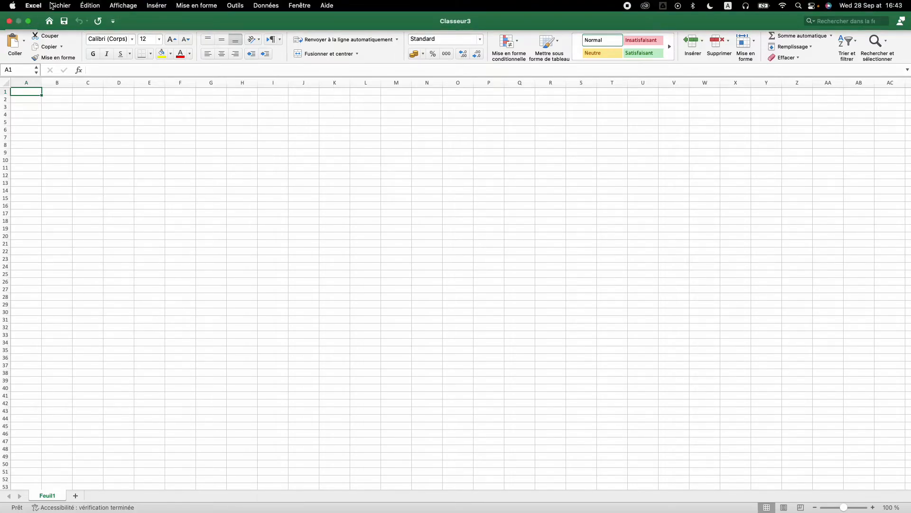
click(51, 6)
click(99, 129)
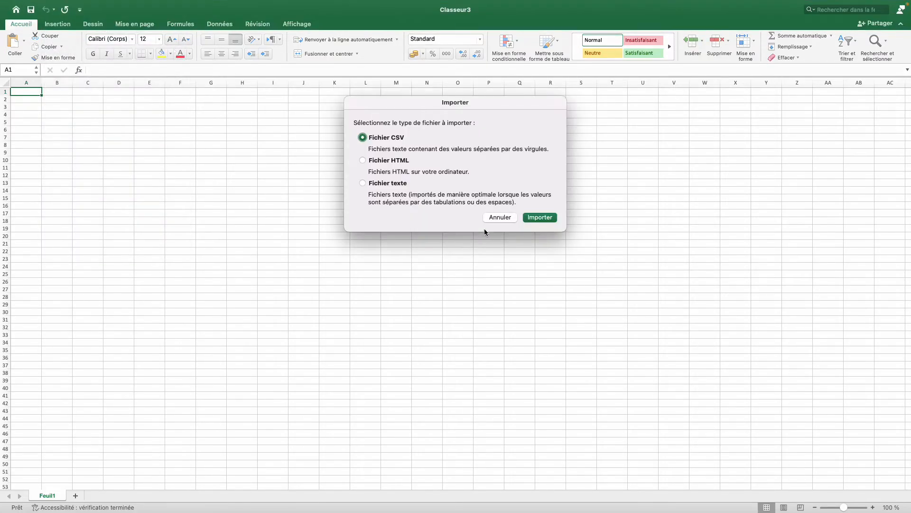
click(537, 218)
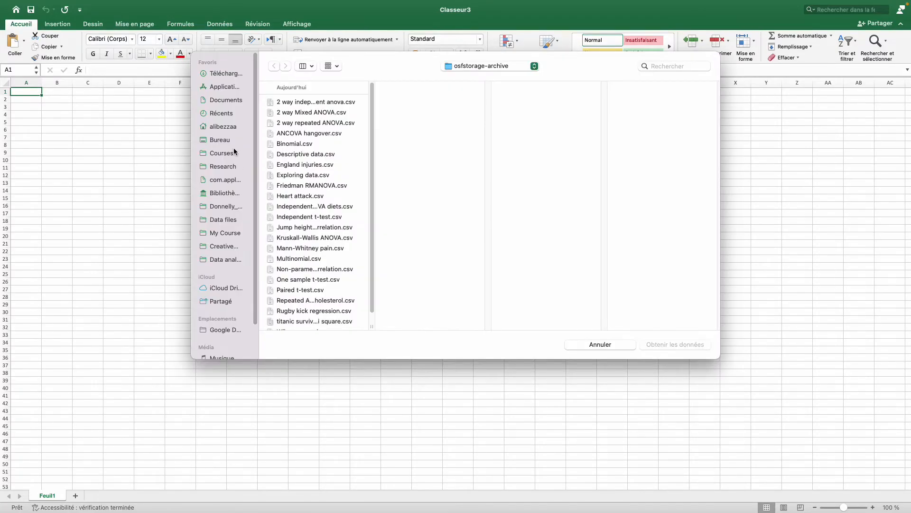
click(318, 176)
click(686, 345)
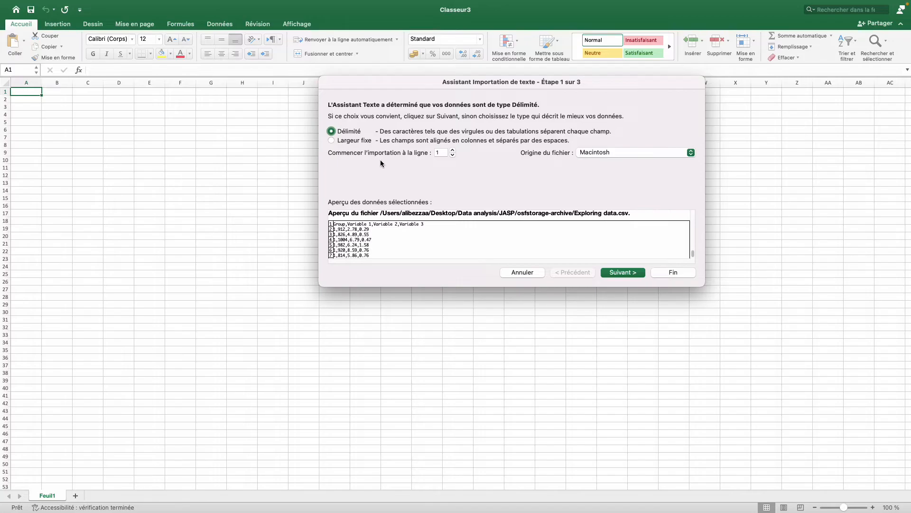
Finish the text import as delimited data with Virgule added as a separator, placing it at cell A1 of the existing sheet
click(611, 273)
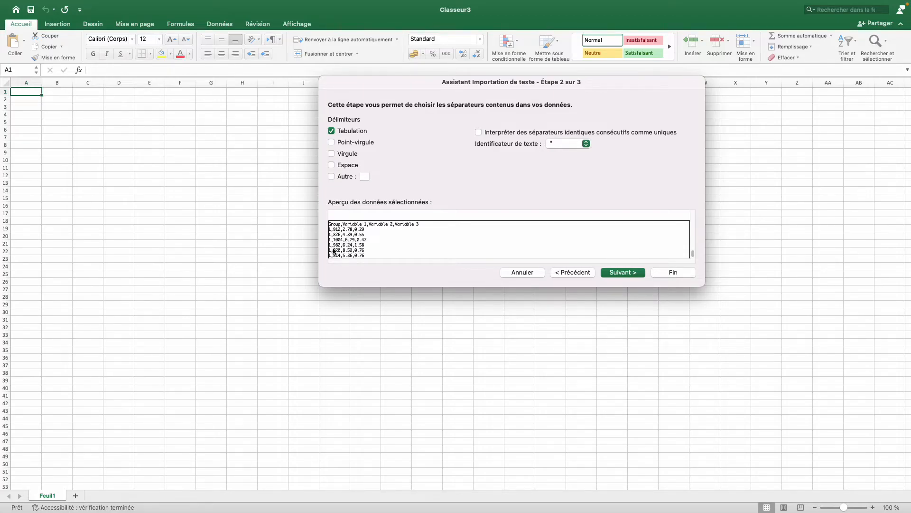
click(340, 155)
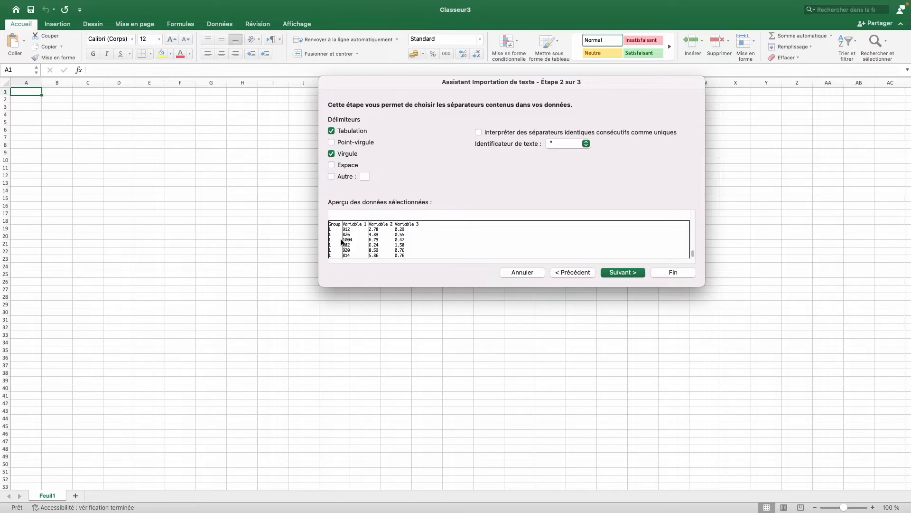
click(604, 273)
click(668, 274)
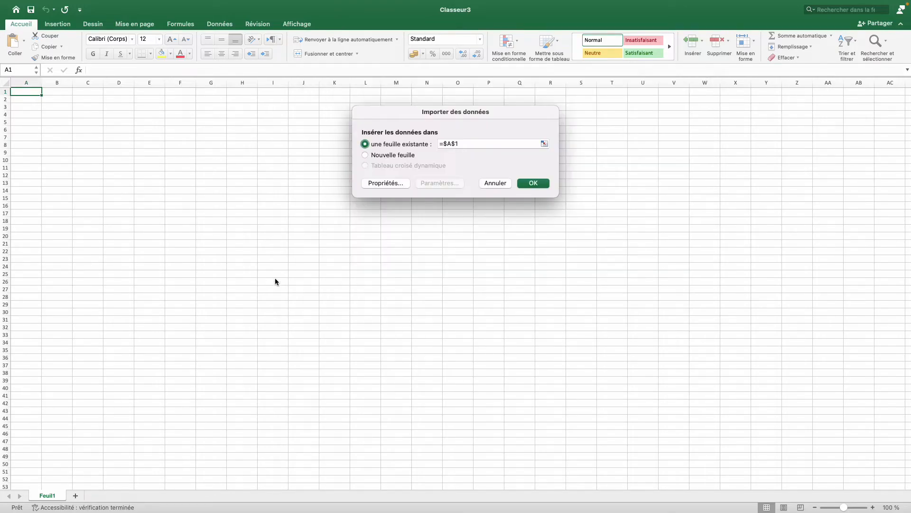
click(534, 185)
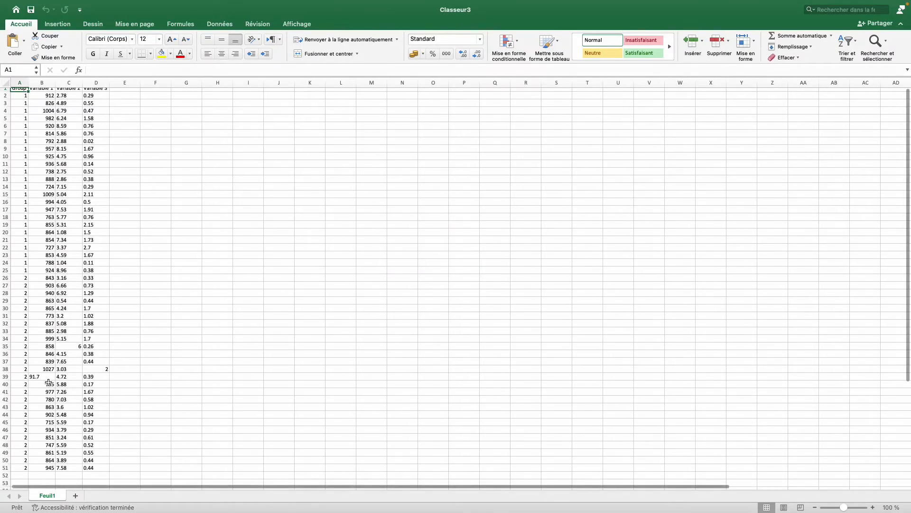
Correct the outlier in cell B39 of the Variable 1 column to 917
click(47, 377)
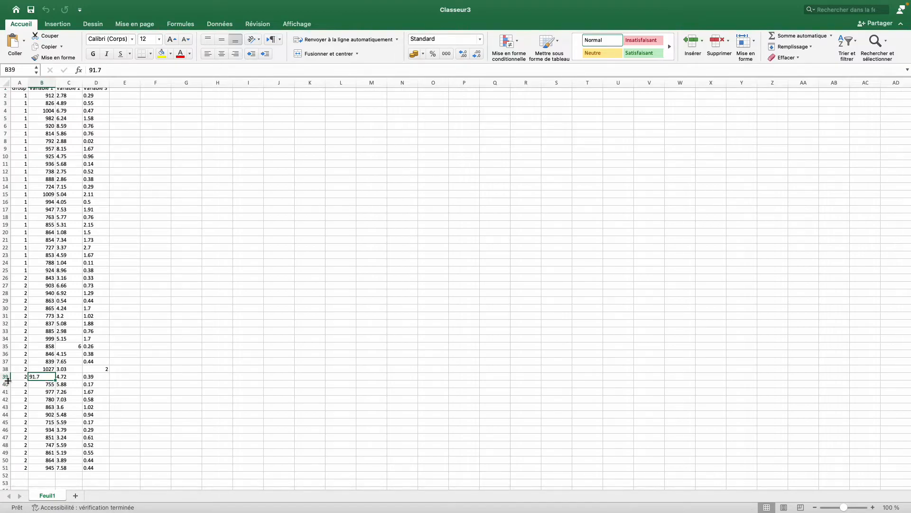
scroll(49, 262, up, 1)
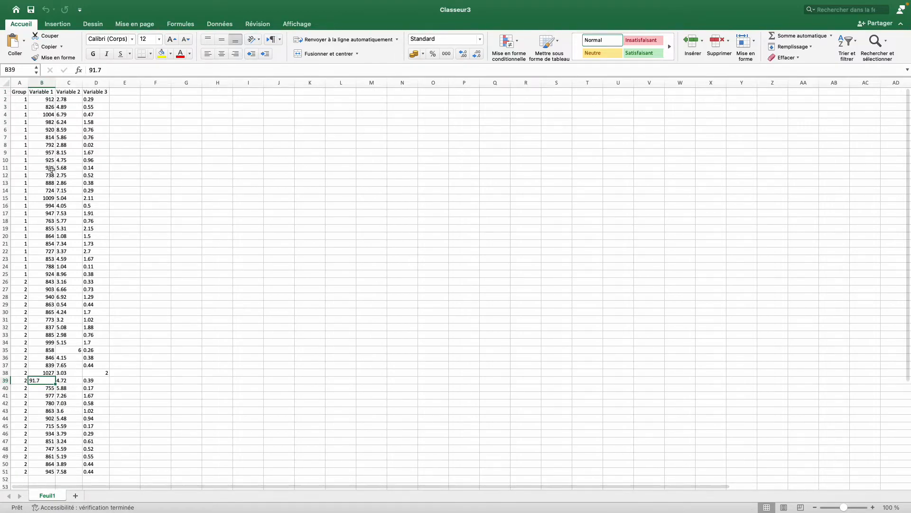
double_click(37, 380)
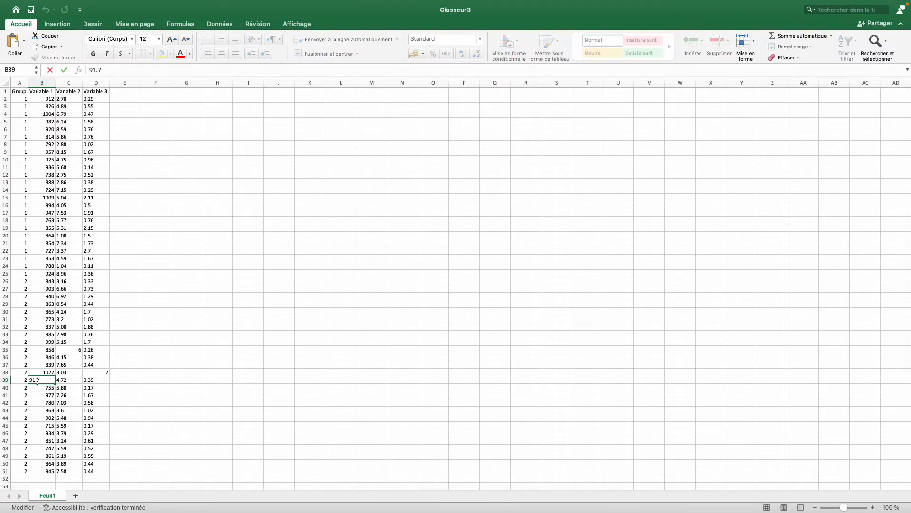
click(118, 387)
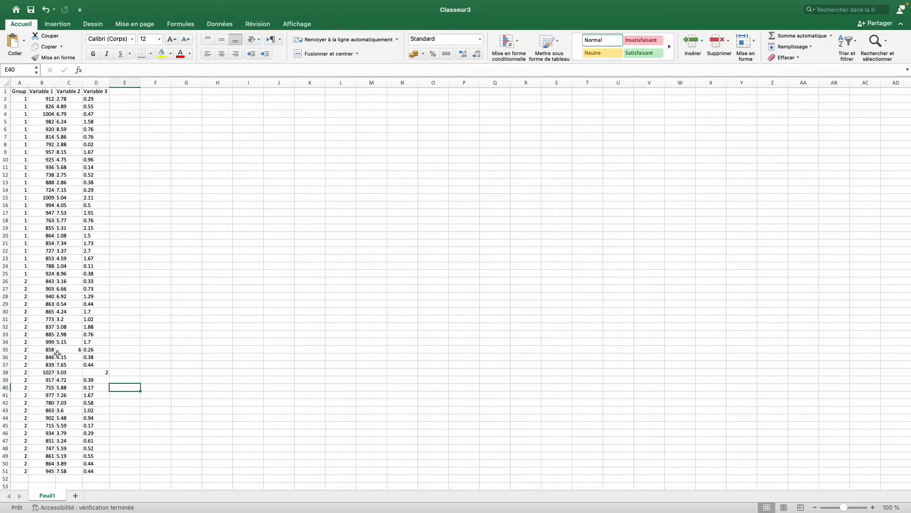
Save the workbook in the osfstorage-archive folder as Exploring data 2 in CSV UTF-8 (délimité par des virgules) format
click(70, 5)
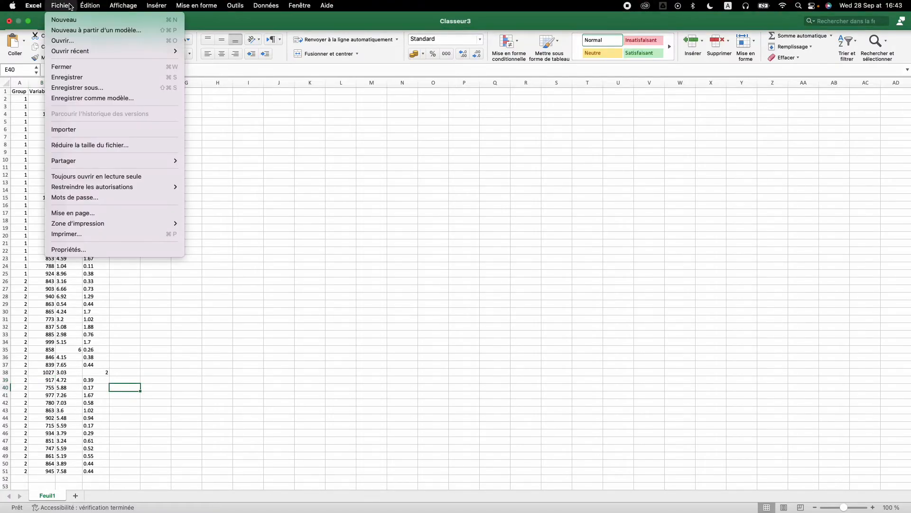
click(101, 88)
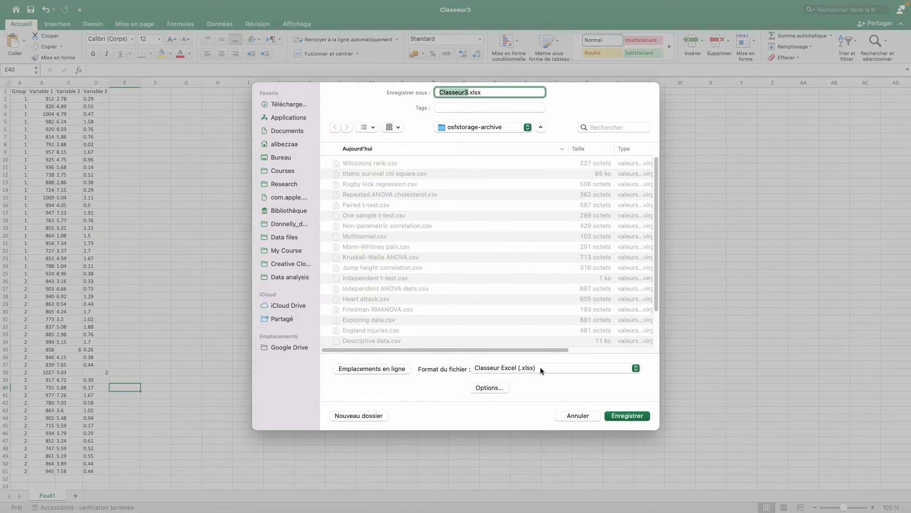
click(541, 367)
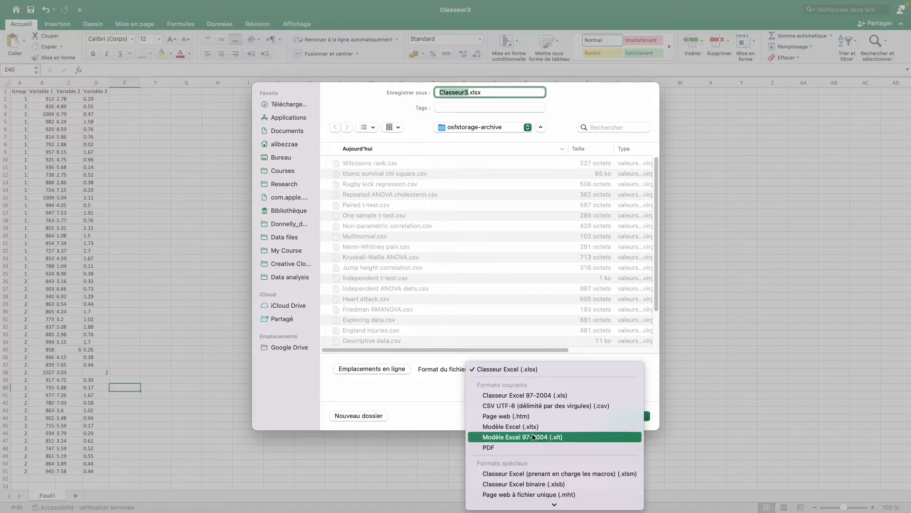
click(559, 406)
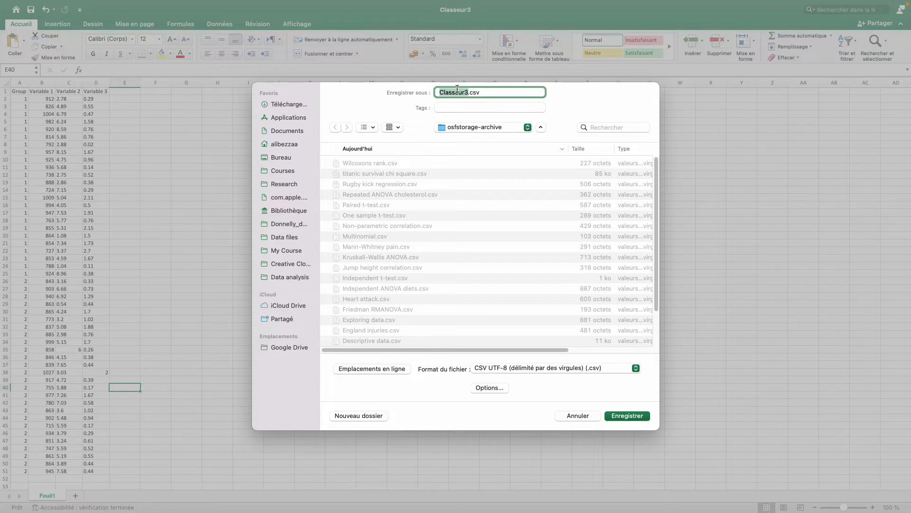
text(Exploring data 2)
click(625, 415)
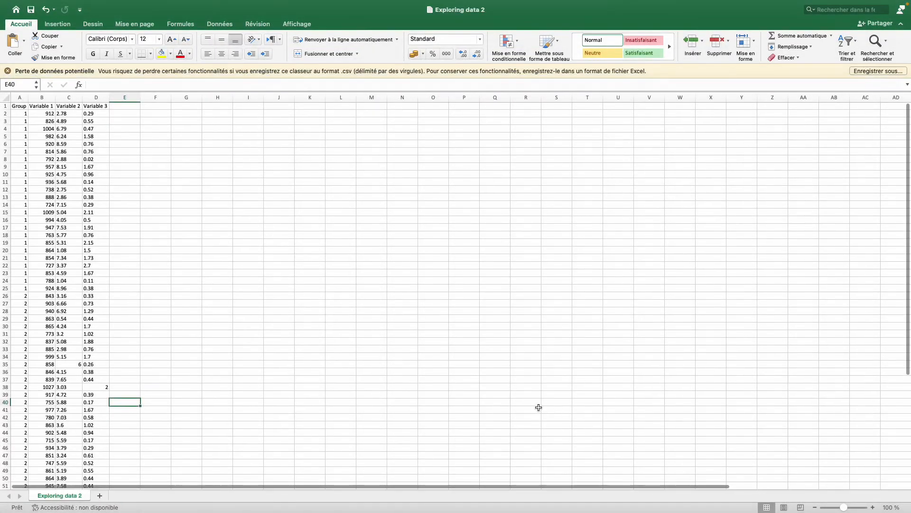
Switch to JASP, open Exploring data 2.csv from the osfstorage-archive folder, and make its new window full screen
key(ctrl+Right)
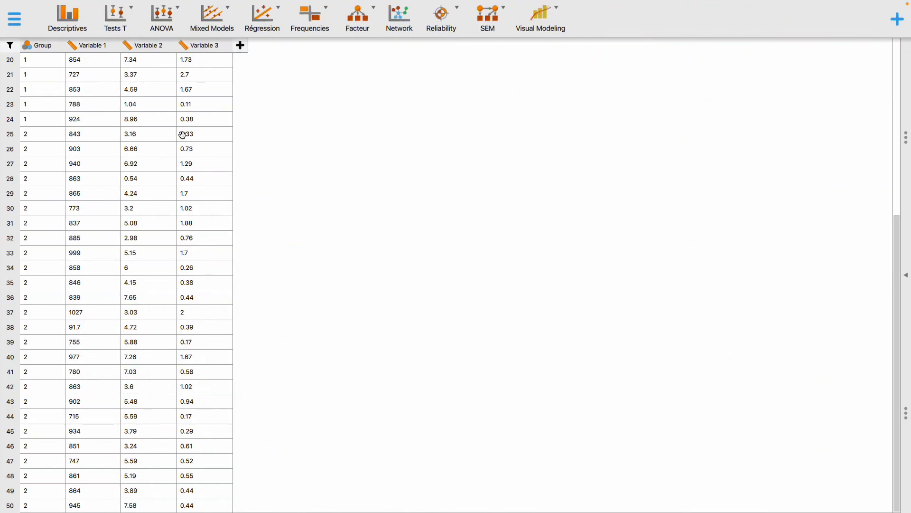
click(14, 19)
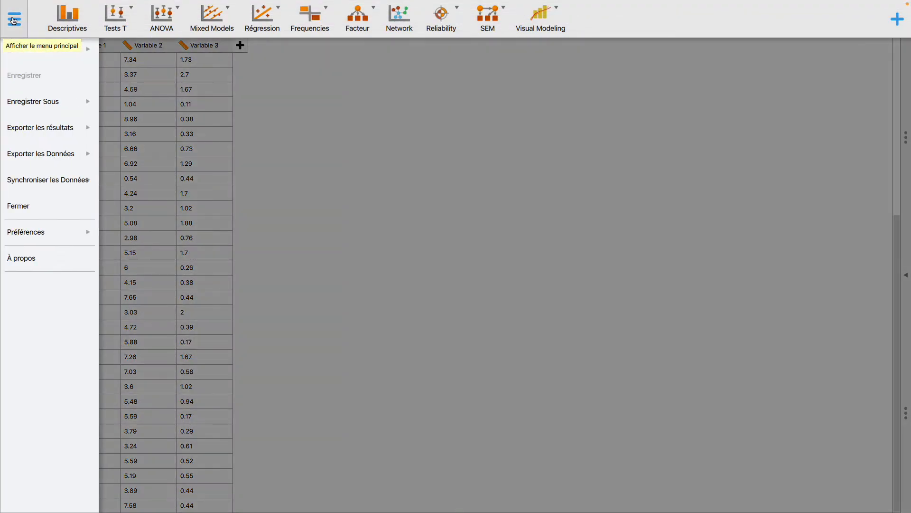
click(85, 51)
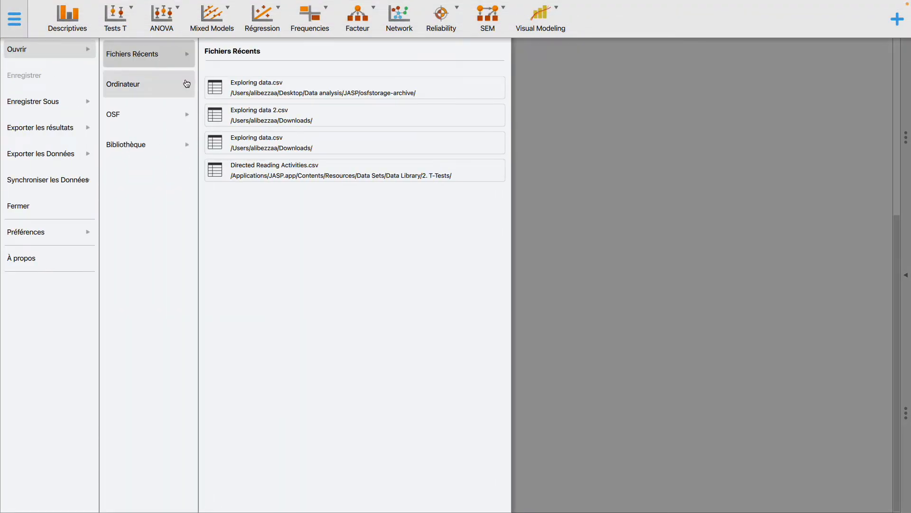
click(166, 85)
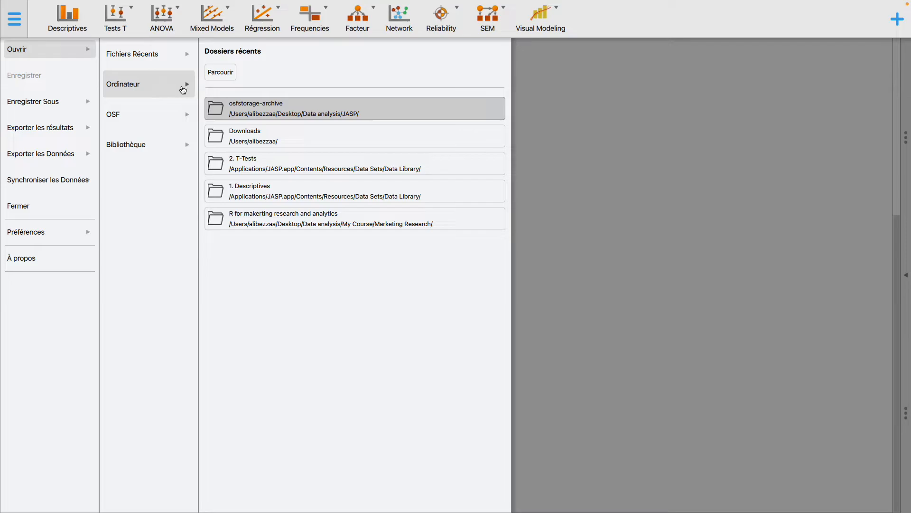
click(257, 109)
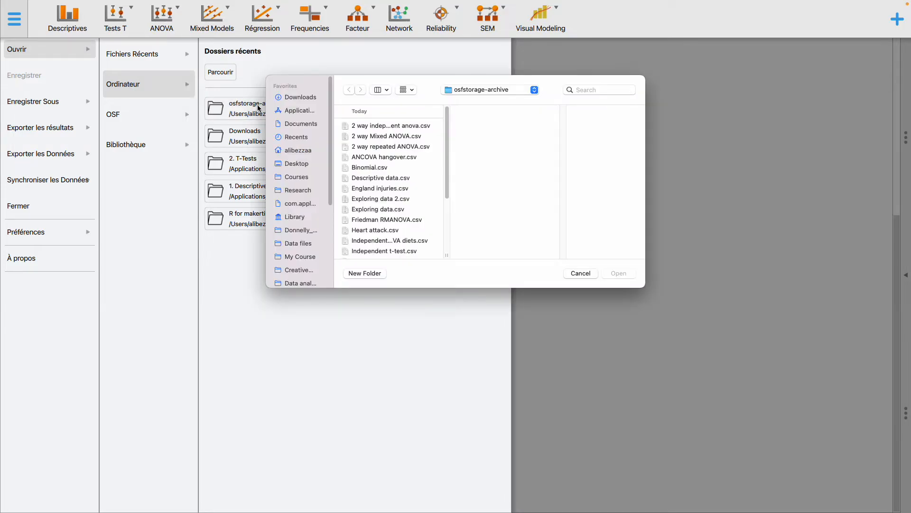
click(397, 201)
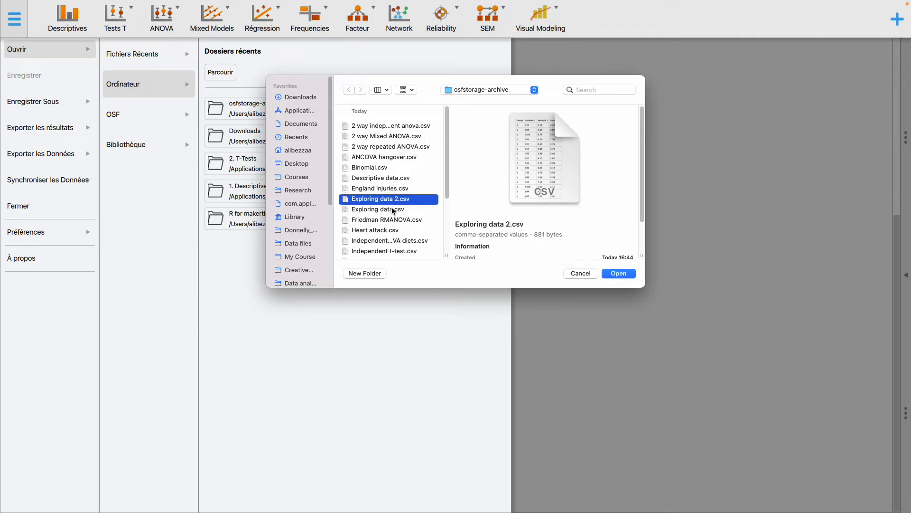
click(612, 274)
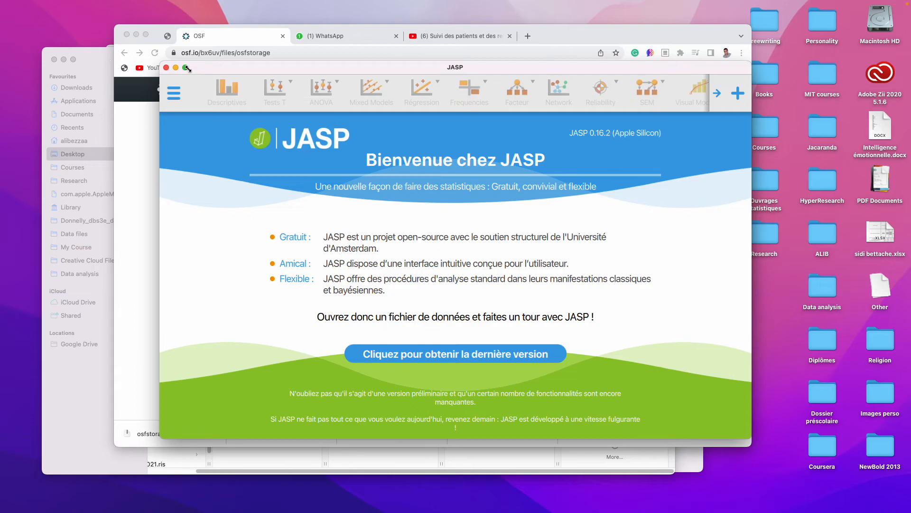
click(183, 67)
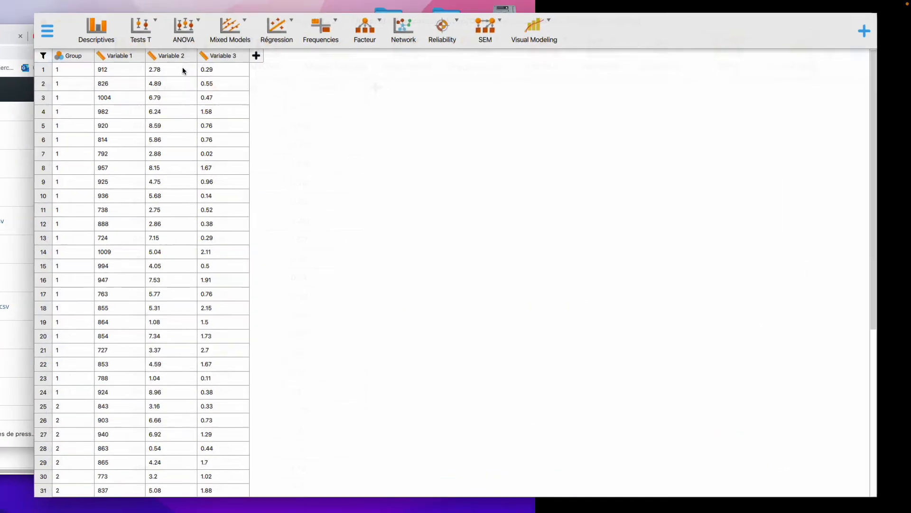
Start a descriptive statistics analysis and add Variable 1 to the analysed variables
click(76, 24)
click(95, 87)
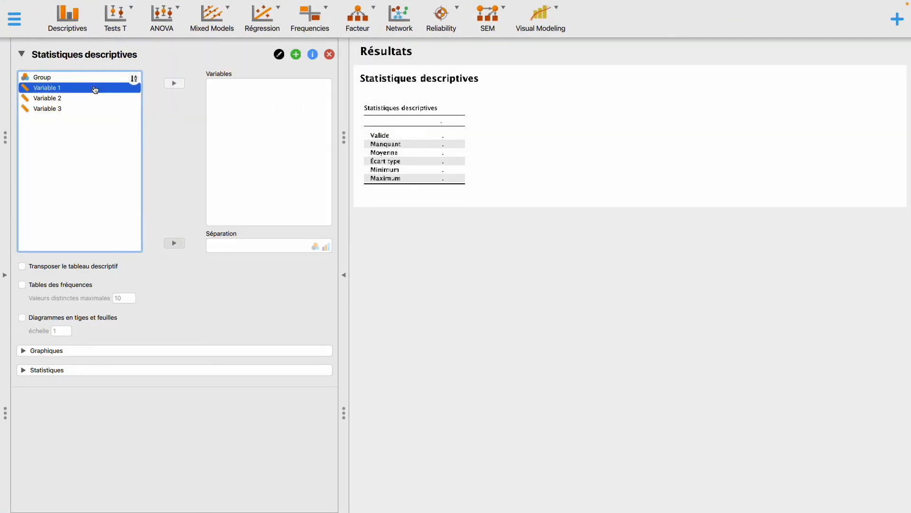
click(174, 84)
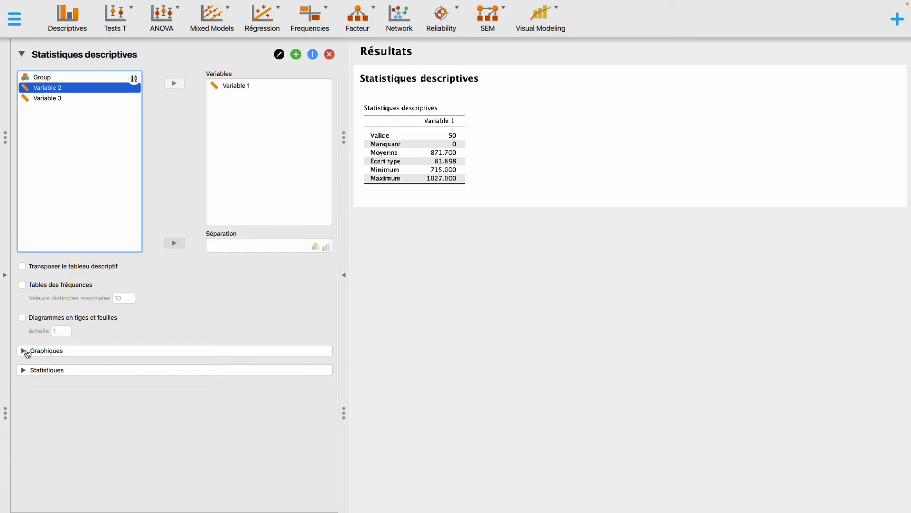
Add a box plot (Boîtes à moustaches) of Variable 1 to the descriptive results
click(23, 351)
scroll(60, 303, down, 10)
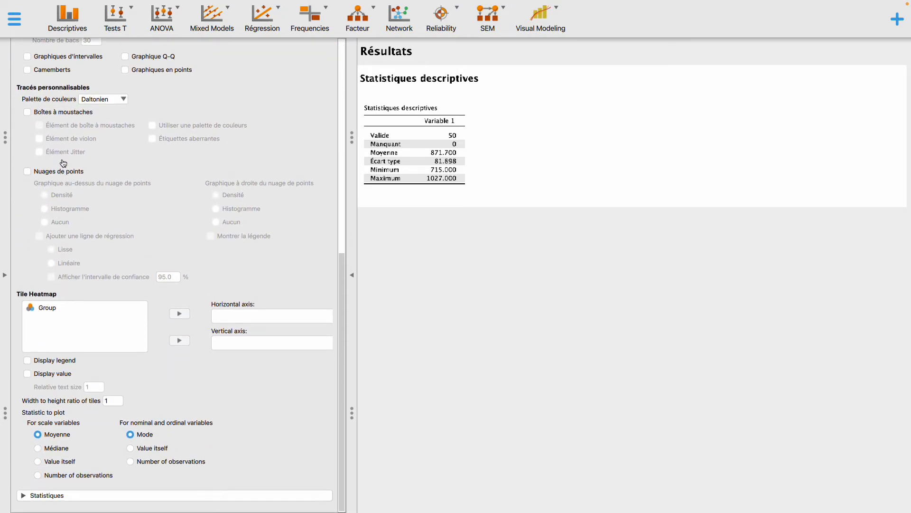
click(72, 113)
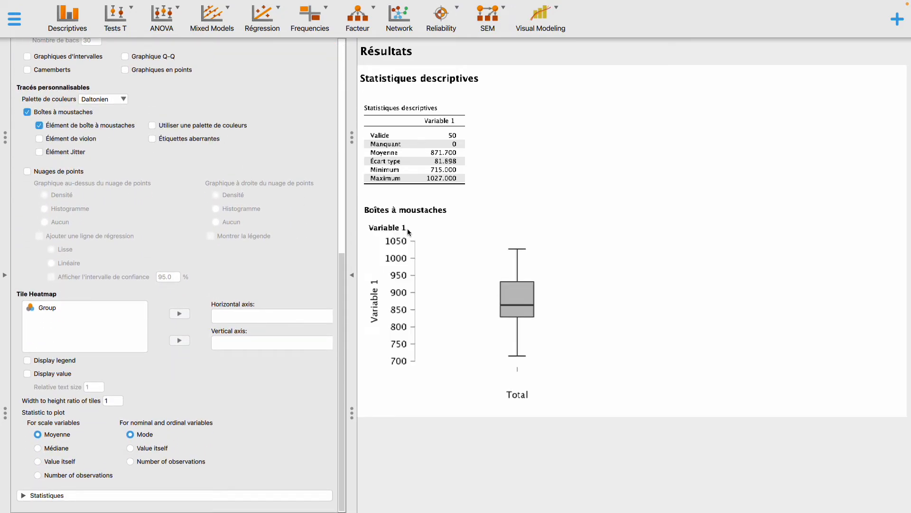